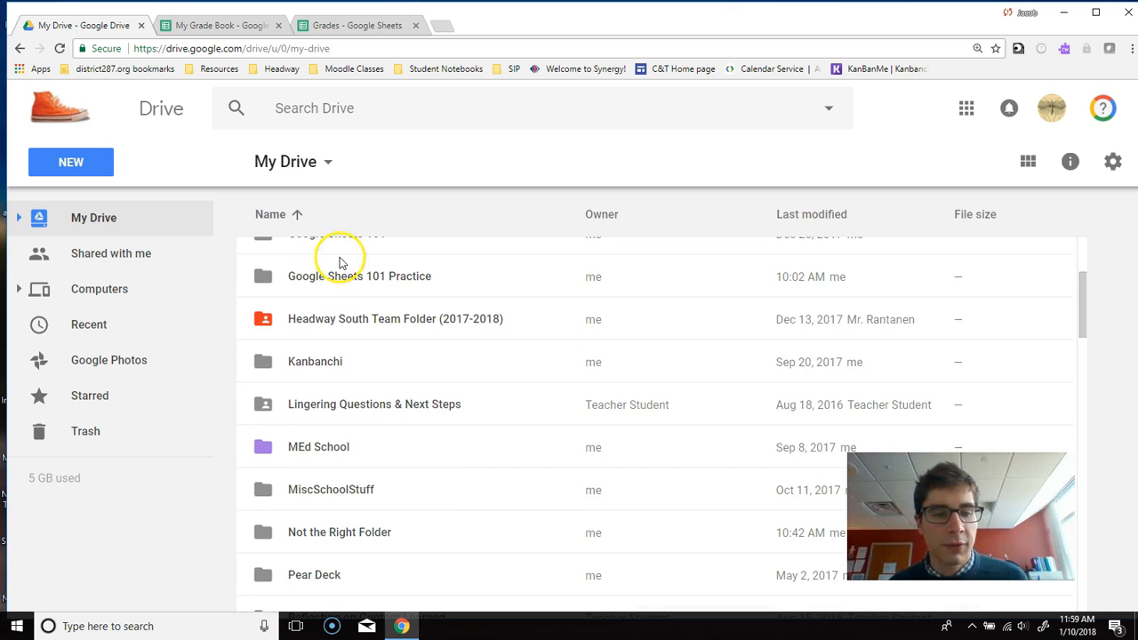
# Step: Open the Google Sheets 101 Practice folder in My Drive
pyautogui.doubleClick(315, 281)
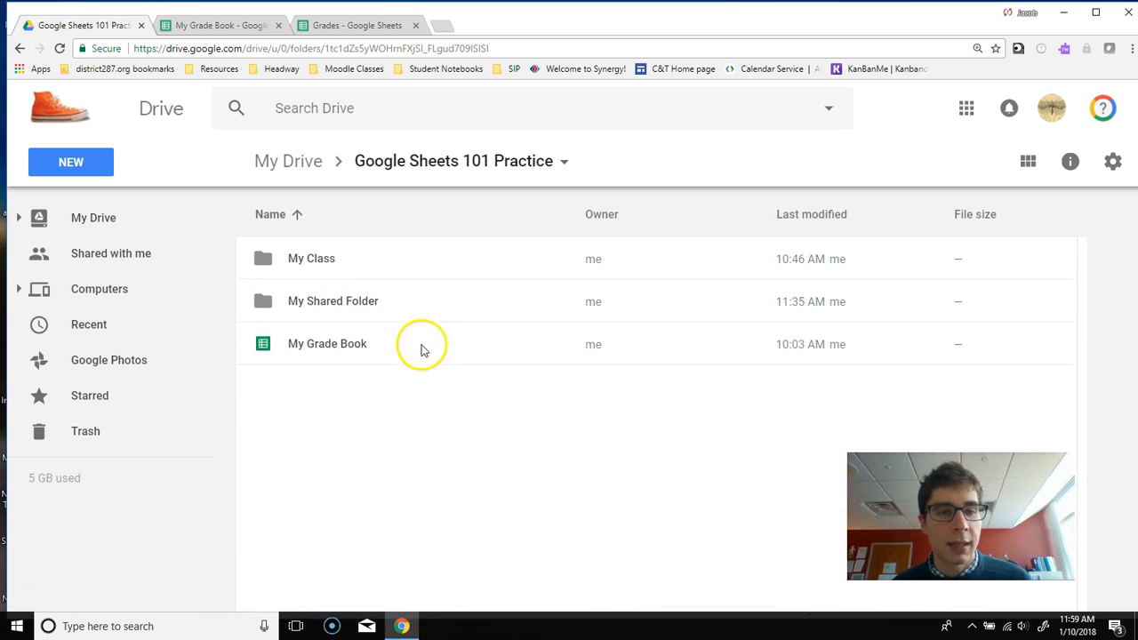
pyautogui.click(373, 308)
pyautogui.click(371, 442)
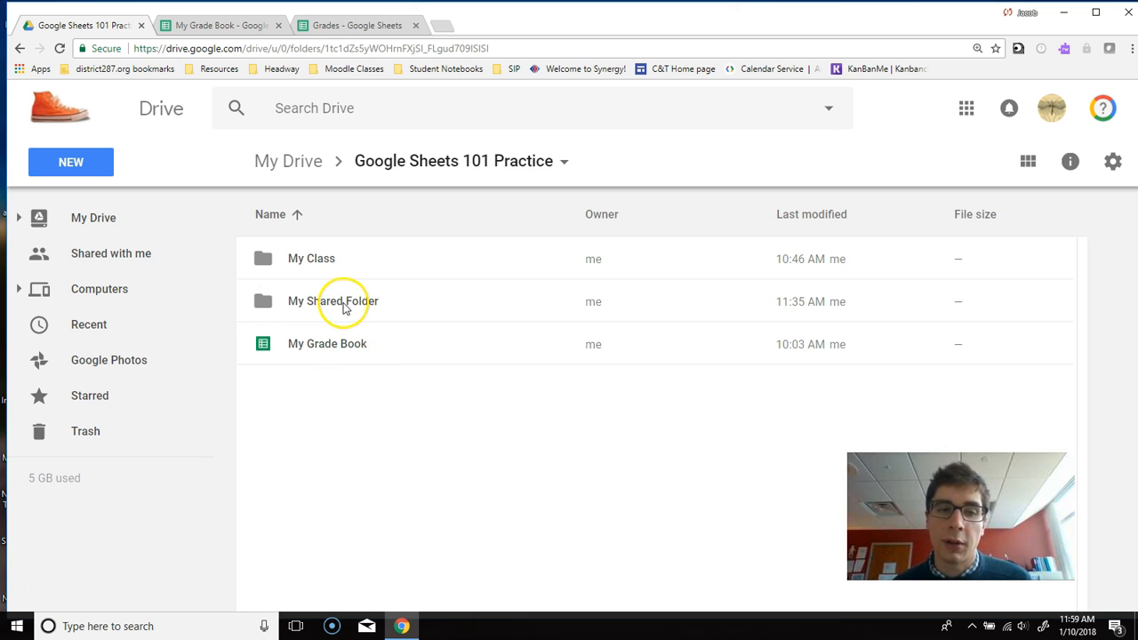
# Step: Compare the My Class and My Shared Folder entries in the file list, checking their folder icons
pyautogui.click(345, 308)
pyautogui.click(293, 256)
pyautogui.click(286, 285)
pyautogui.click(290, 263)
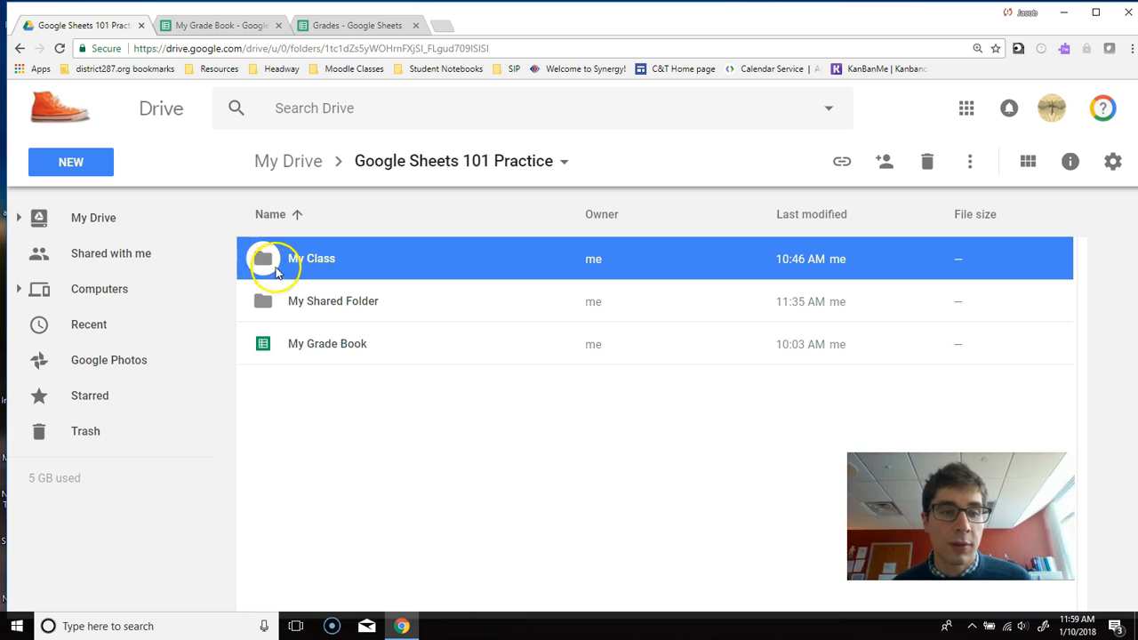
pyautogui.click(305, 305)
pyautogui.click(289, 253)
pyautogui.click(293, 300)
pyautogui.click(311, 267)
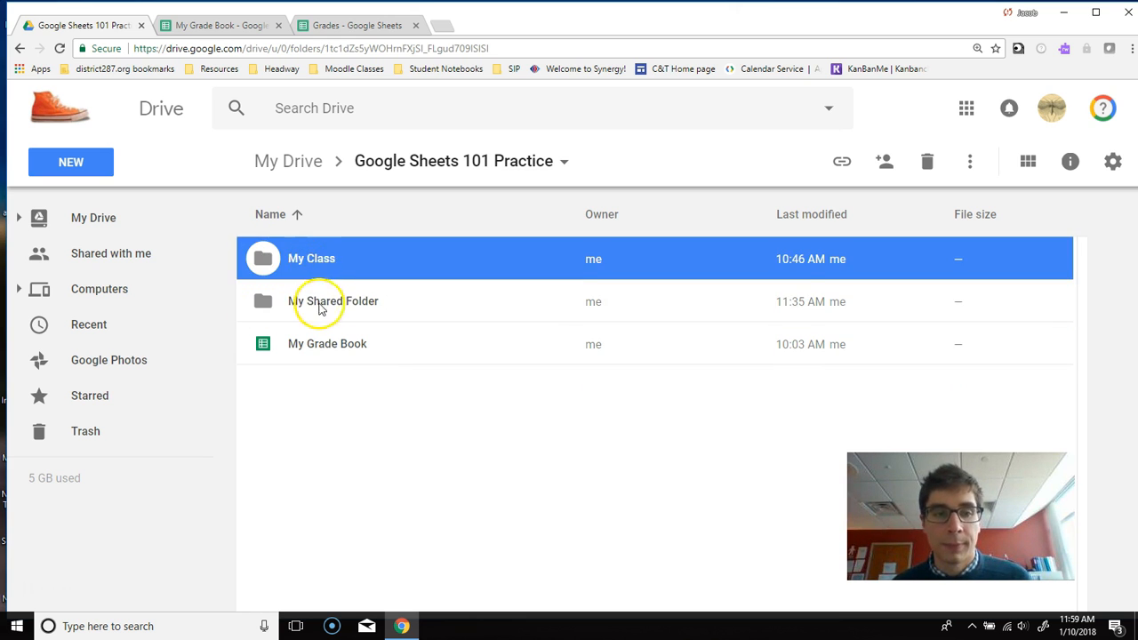
# Step: Open the sharing dialog for My Shared Folder
pyautogui.click(320, 308)
pyautogui.rightClick(313, 302)
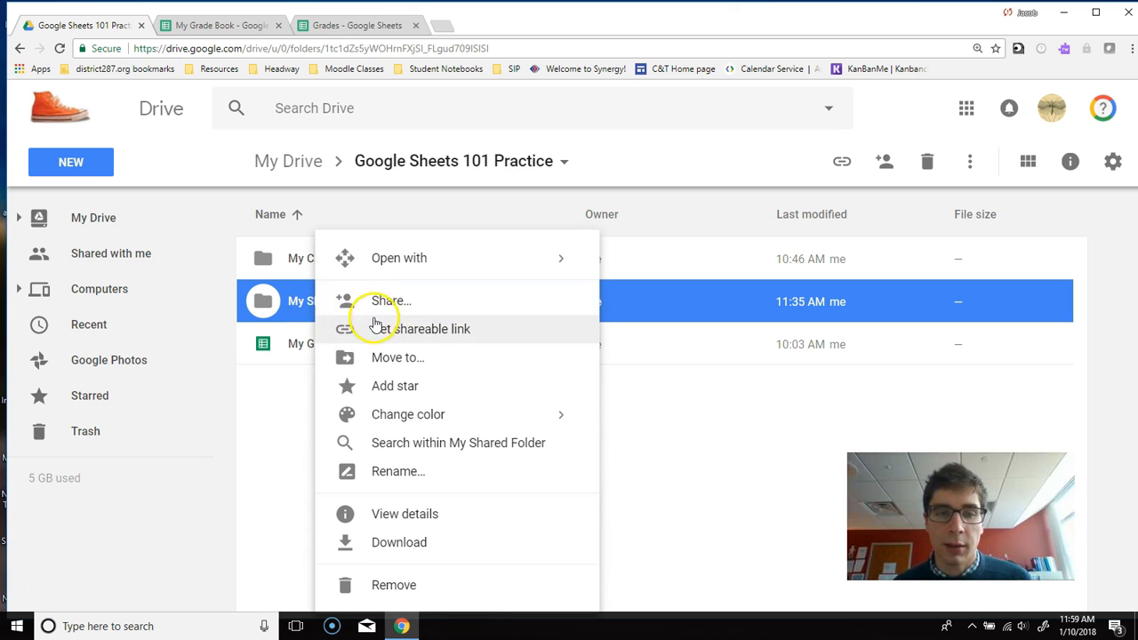
pyautogui.click(268, 382)
pyautogui.rightClick(301, 300)
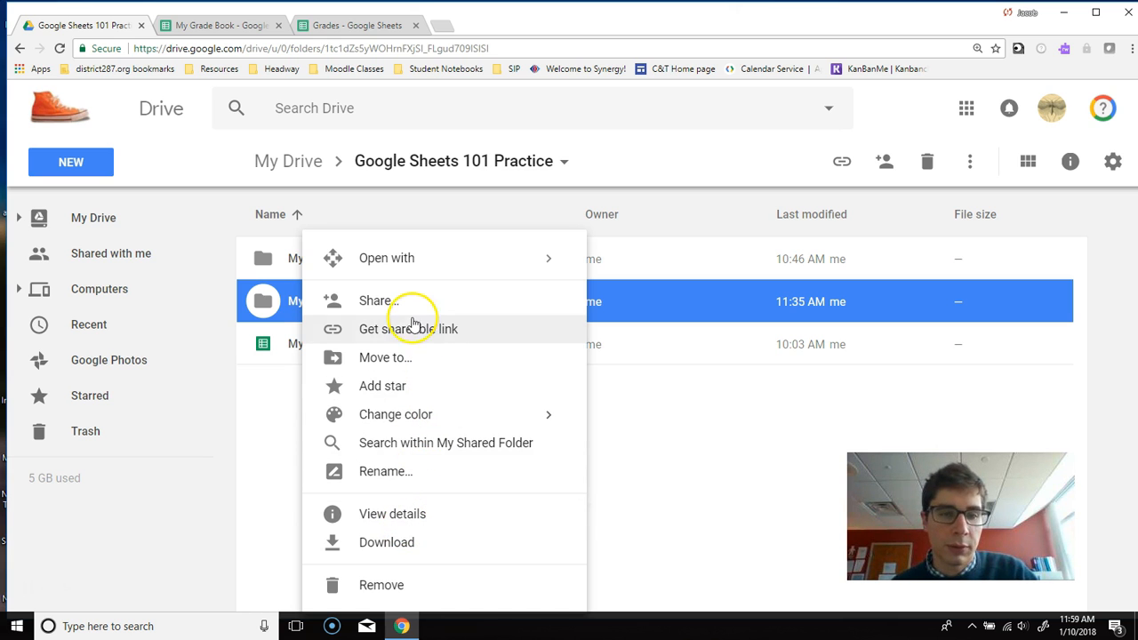
pyautogui.click(334, 308)
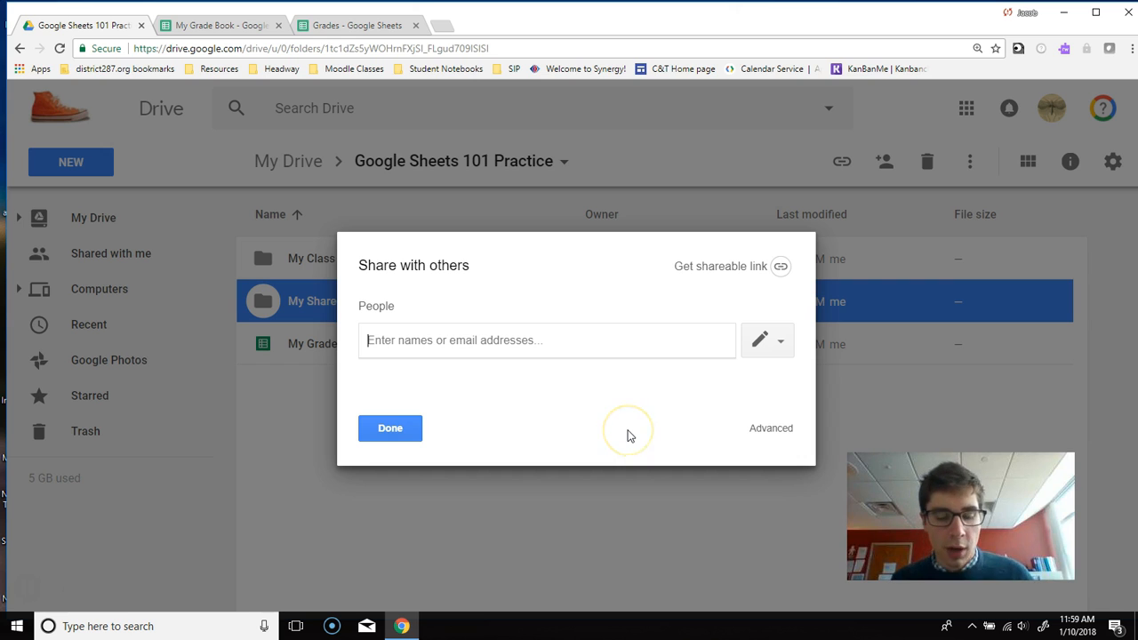
# Step: Share My Shared Folder with the contact's e-mail address, approving access for someone outside the organization
pyautogui.write('jzimbri')
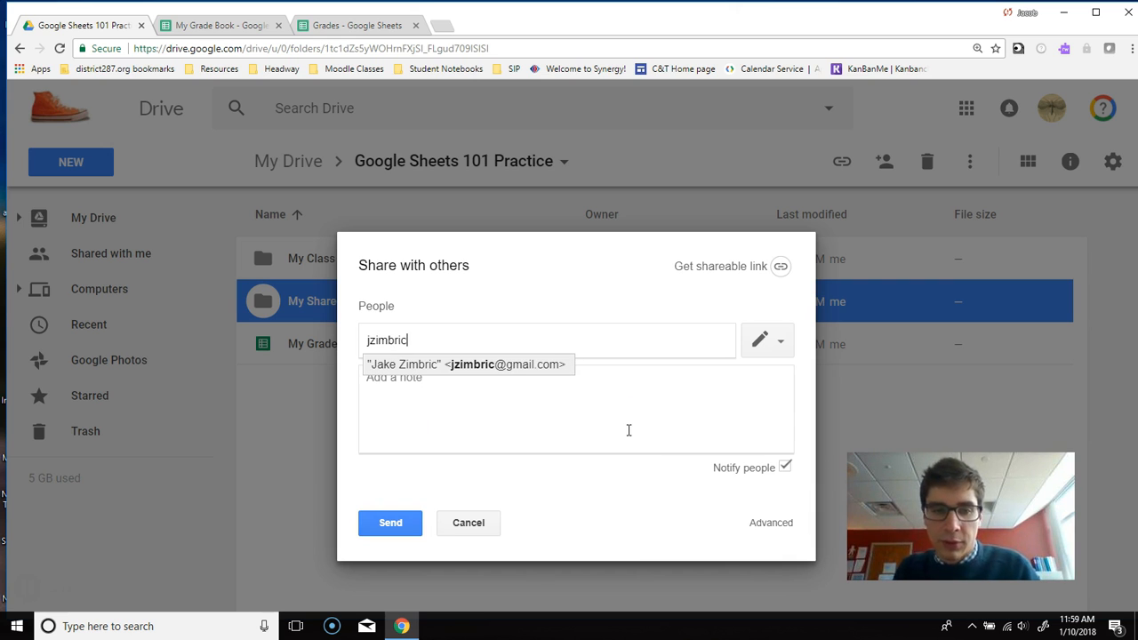
pyautogui.write('c')
pyautogui.press('Return')
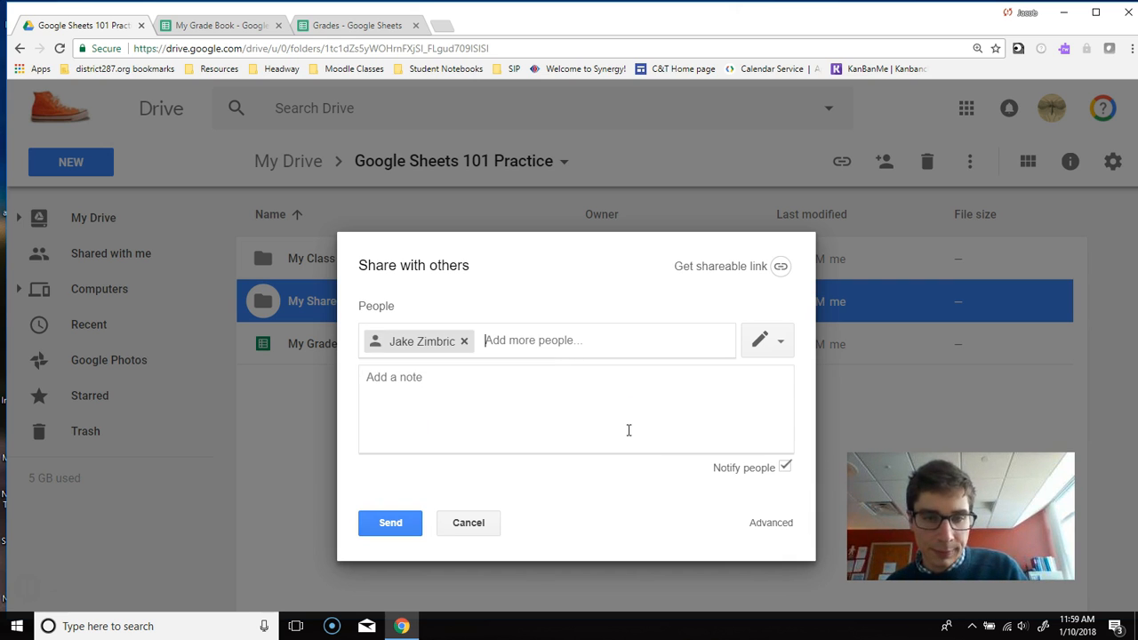
pyautogui.click(389, 525)
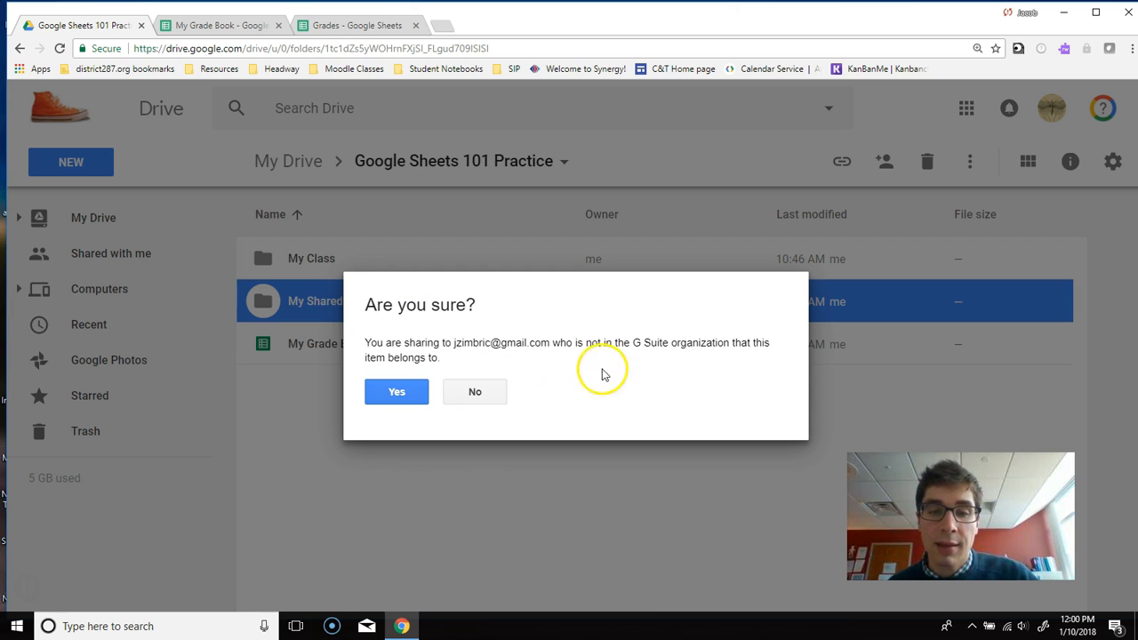
pyautogui.click(394, 393)
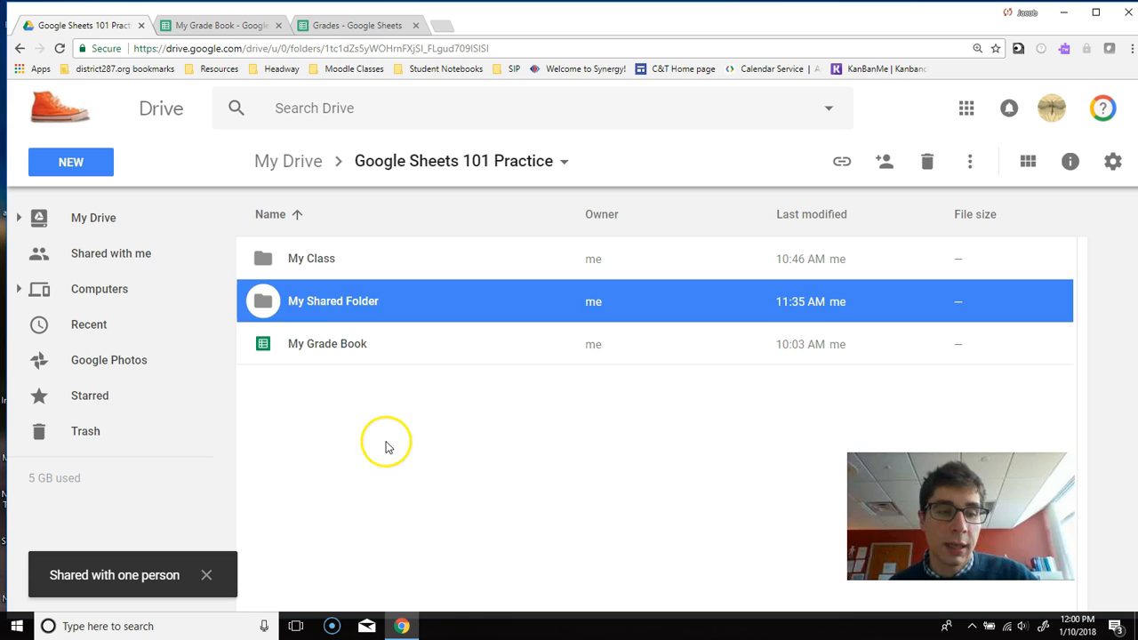
pyautogui.click(368, 416)
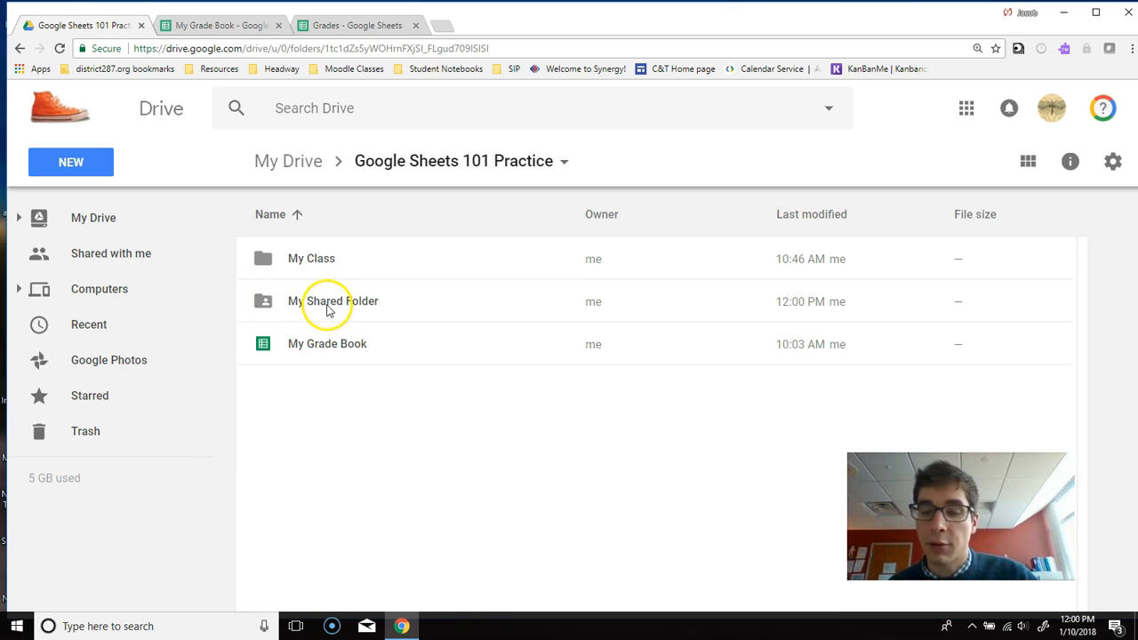
pyautogui.click(340, 309)
pyautogui.click(288, 256)
pyautogui.click(345, 302)
pyautogui.click(366, 395)
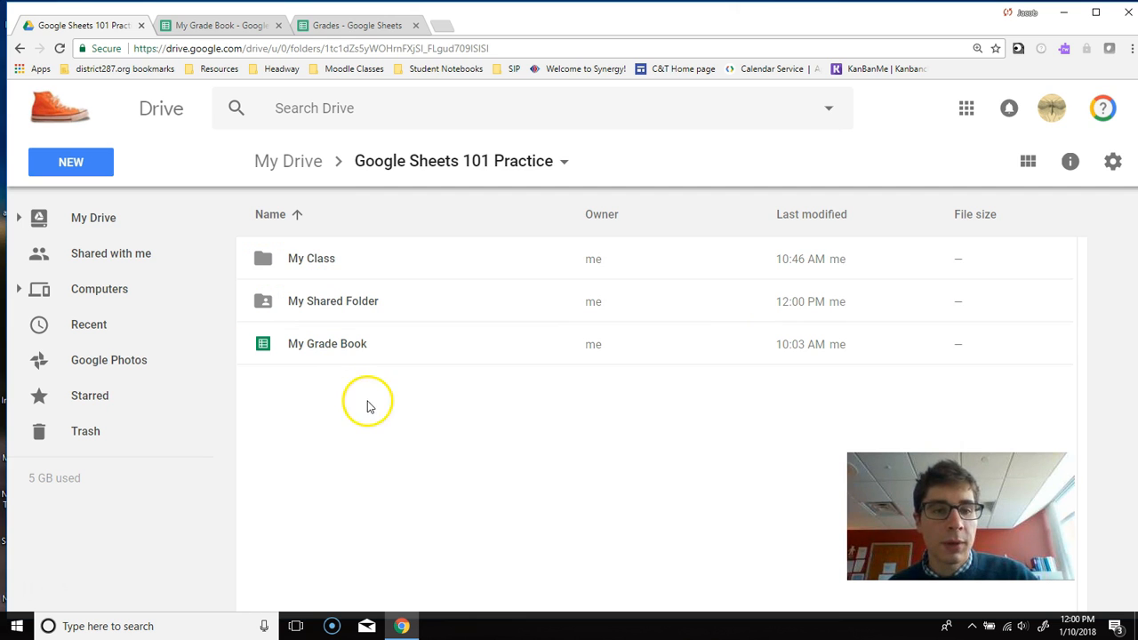
# Step: Create a blank Google Docs document in the practice folder and title it "My Shared Document"
pyautogui.click(56, 162)
pyautogui.click(122, 318)
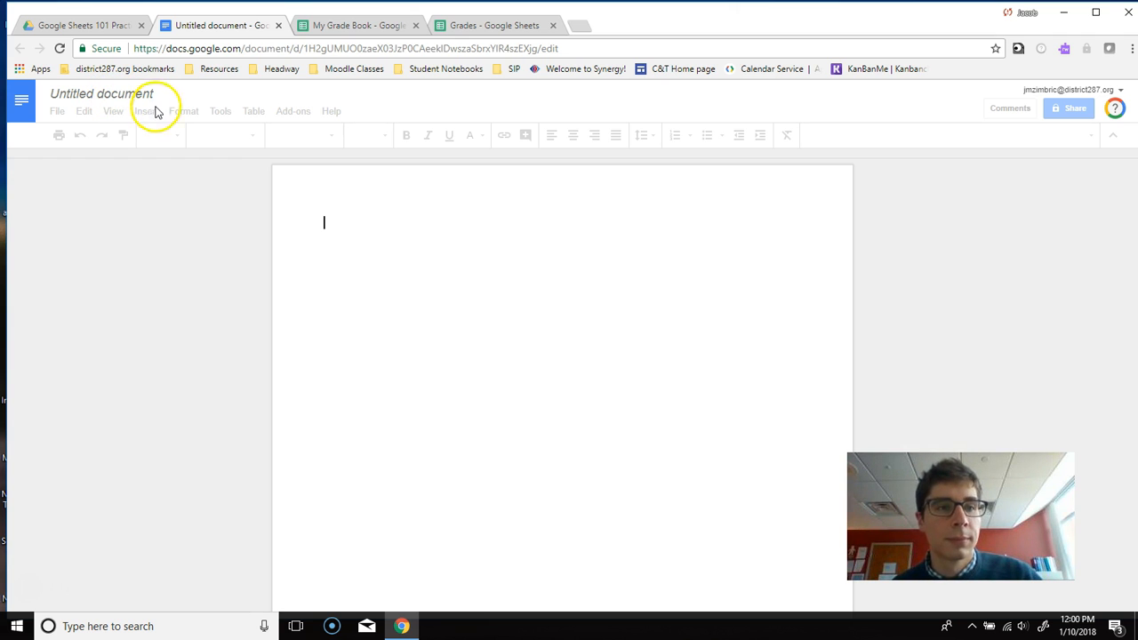
pyautogui.click(138, 93)
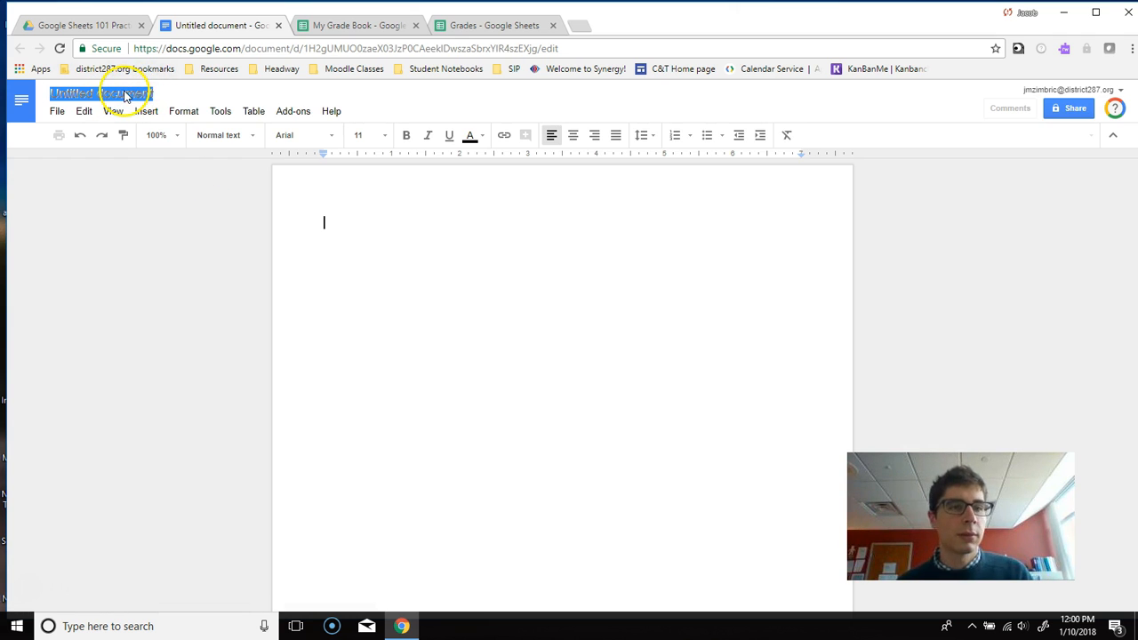
pyautogui.click(124, 93)
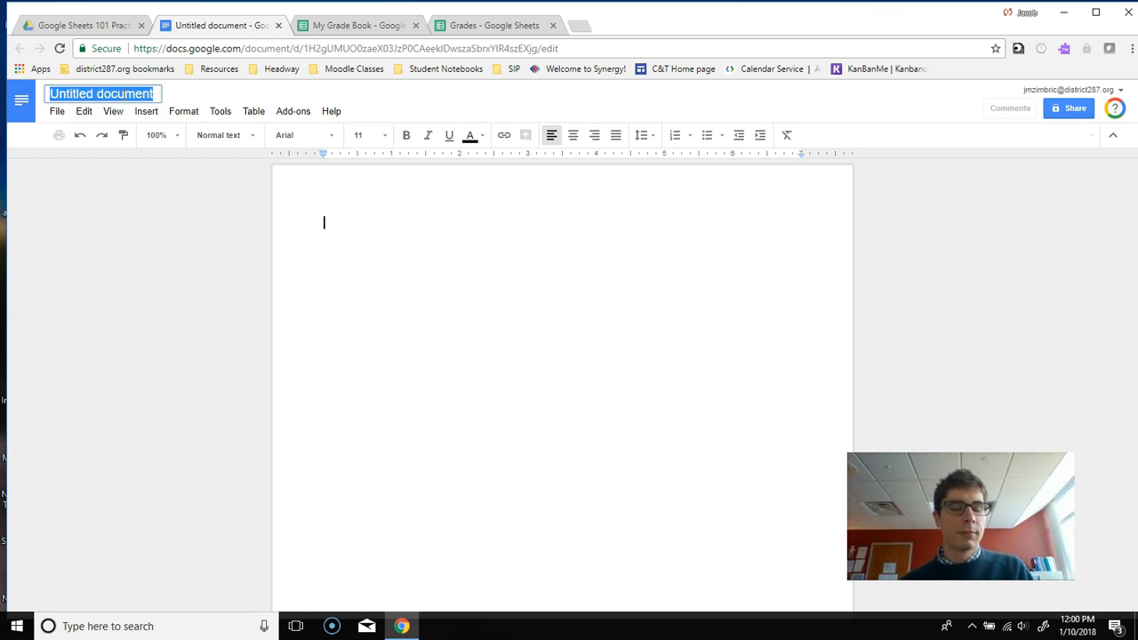
pyautogui.write('My Share')
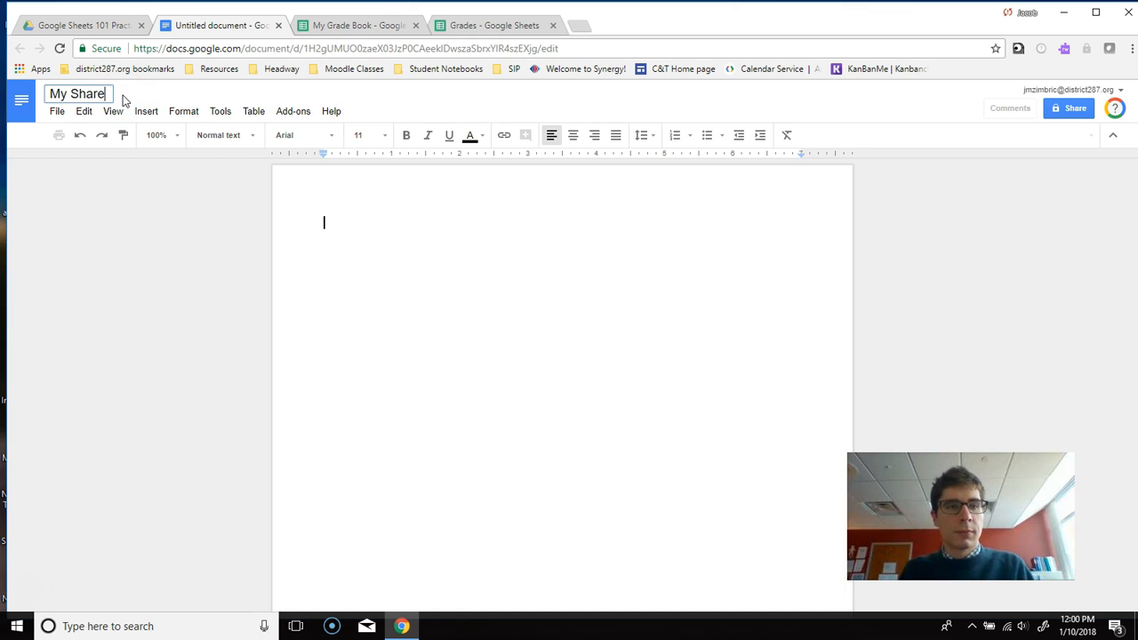
pyautogui.write('d Document')
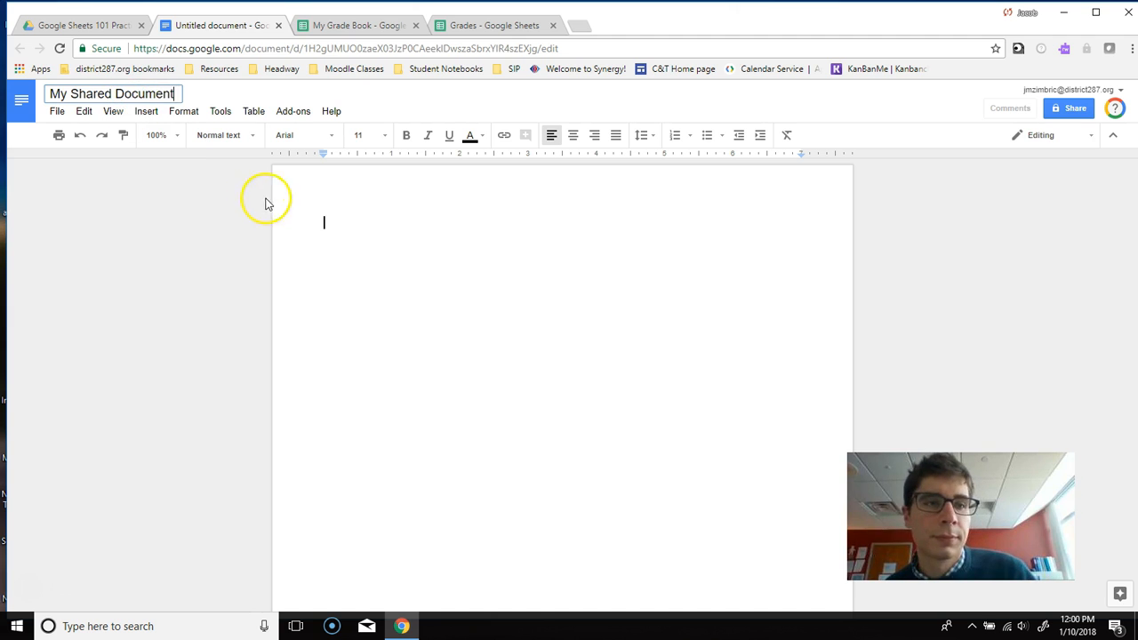
pyautogui.click(409, 280)
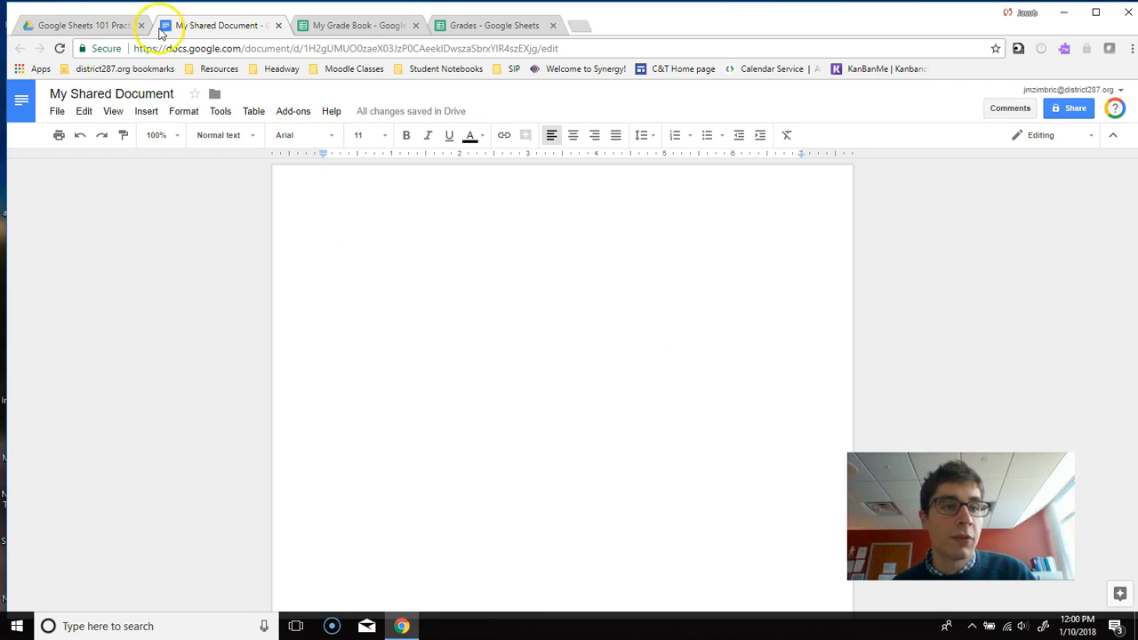
# Step: Return to the Drive folder and try to move My Shared Document into My Shared Folder
pyautogui.click(80, 25)
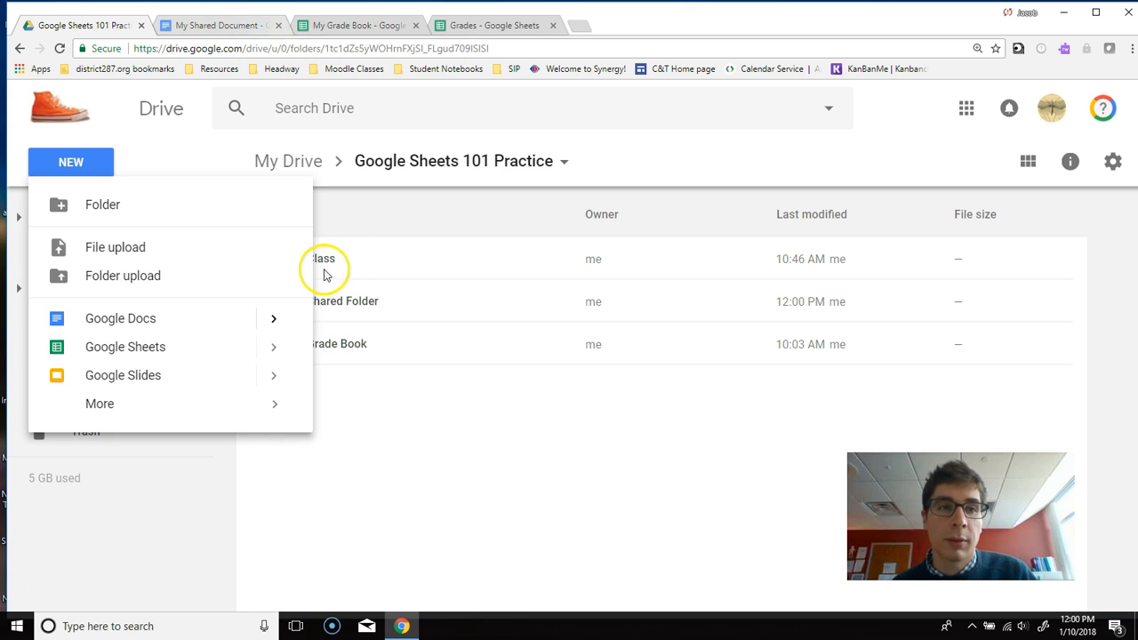
pyautogui.click(397, 429)
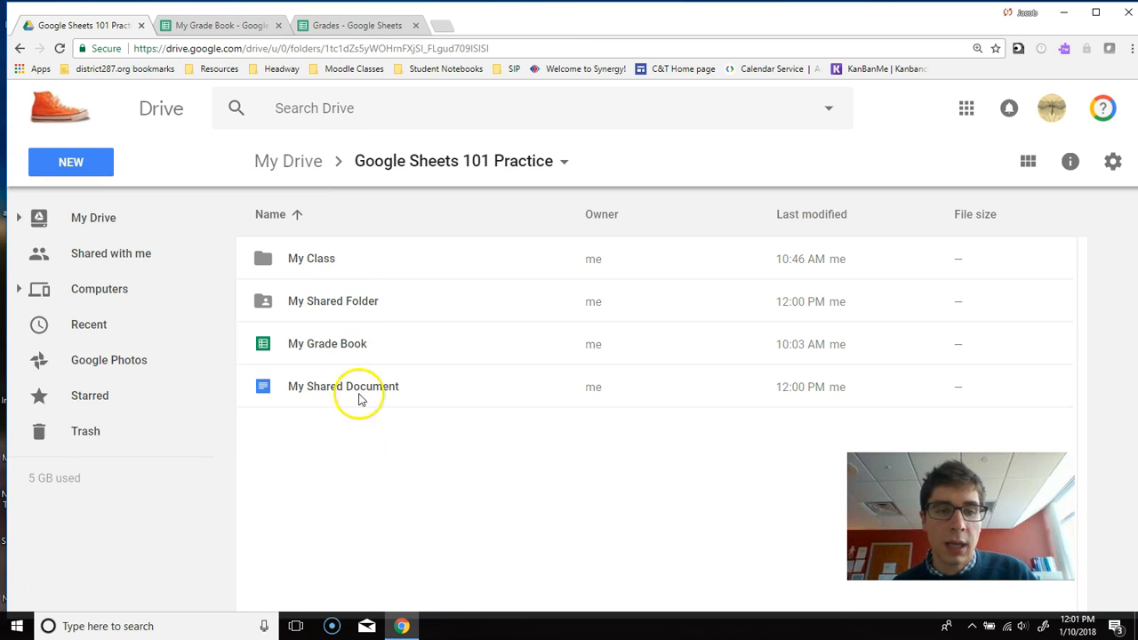
pyautogui.click(295, 391)
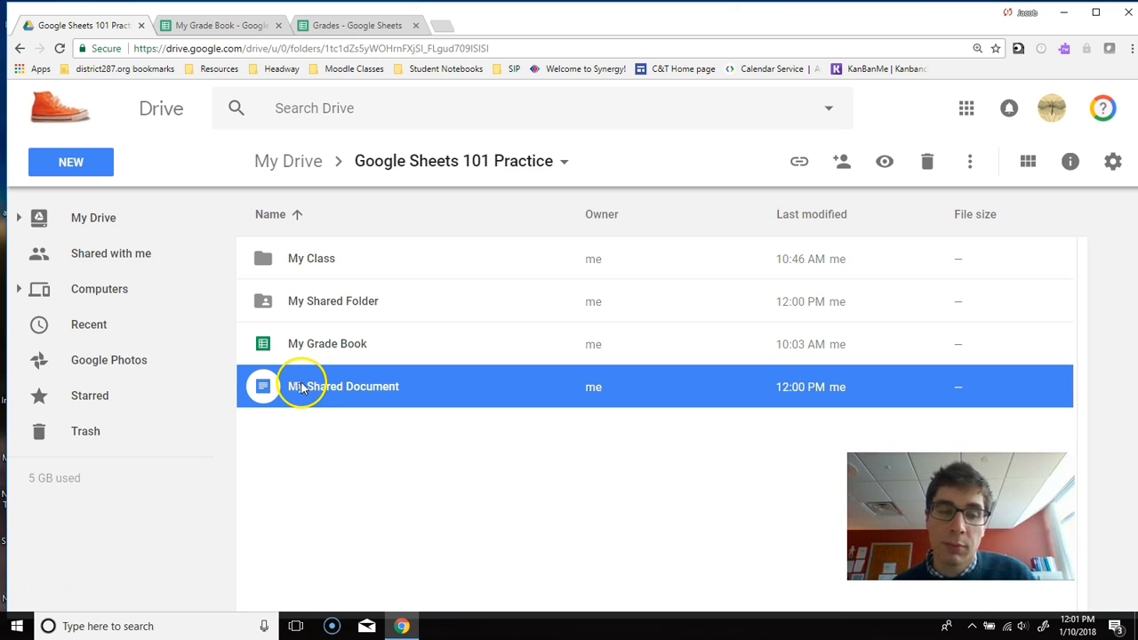
pyautogui.keyDown('ctrl'); pyautogui.click(317, 342); pyautogui.keyUp('ctrl')
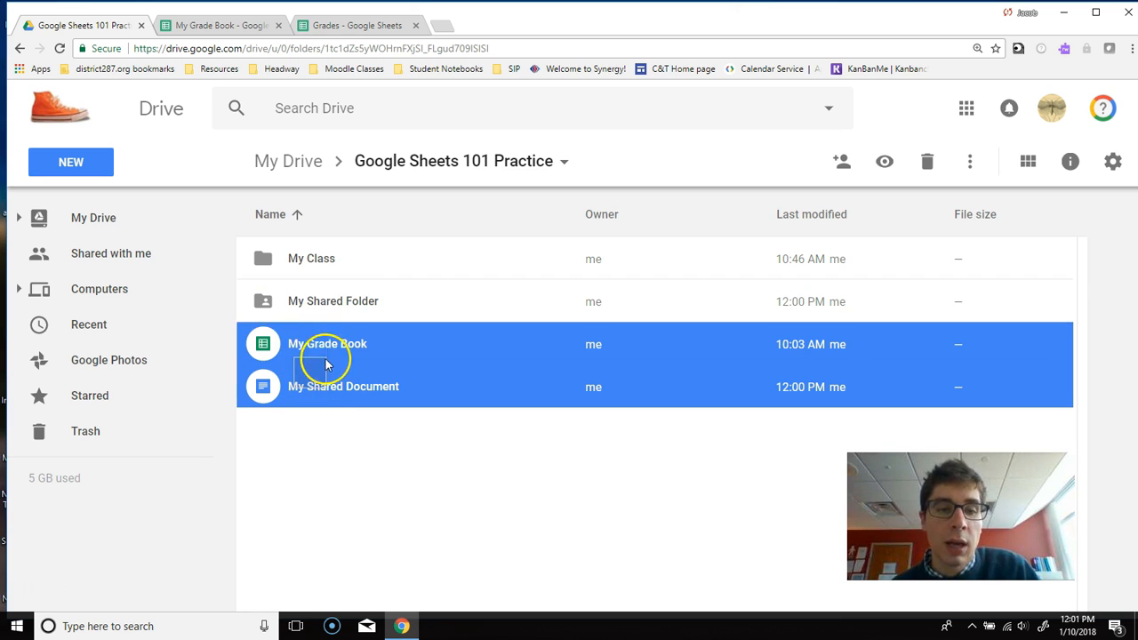
pyautogui.click(306, 382)
pyautogui.moveTo(265, 384); pyautogui.dragTo(334, 309)
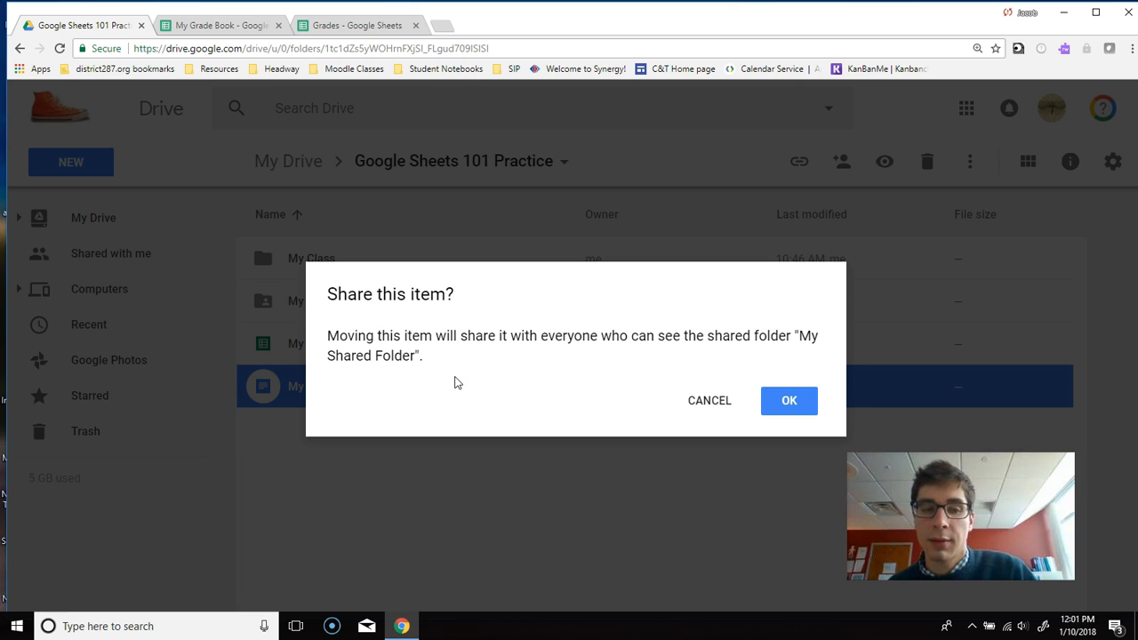
pyautogui.click(697, 403)
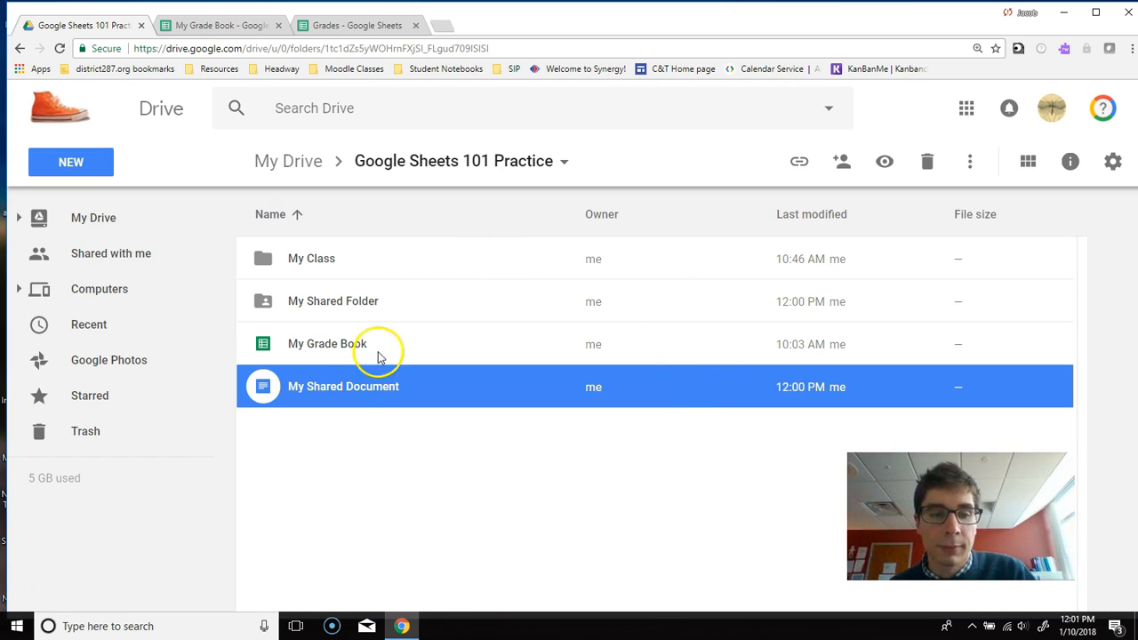
# Step: Open My Shared Document and examine who has access to it in the advanced sharing settings
pyautogui.doubleClick(305, 394)
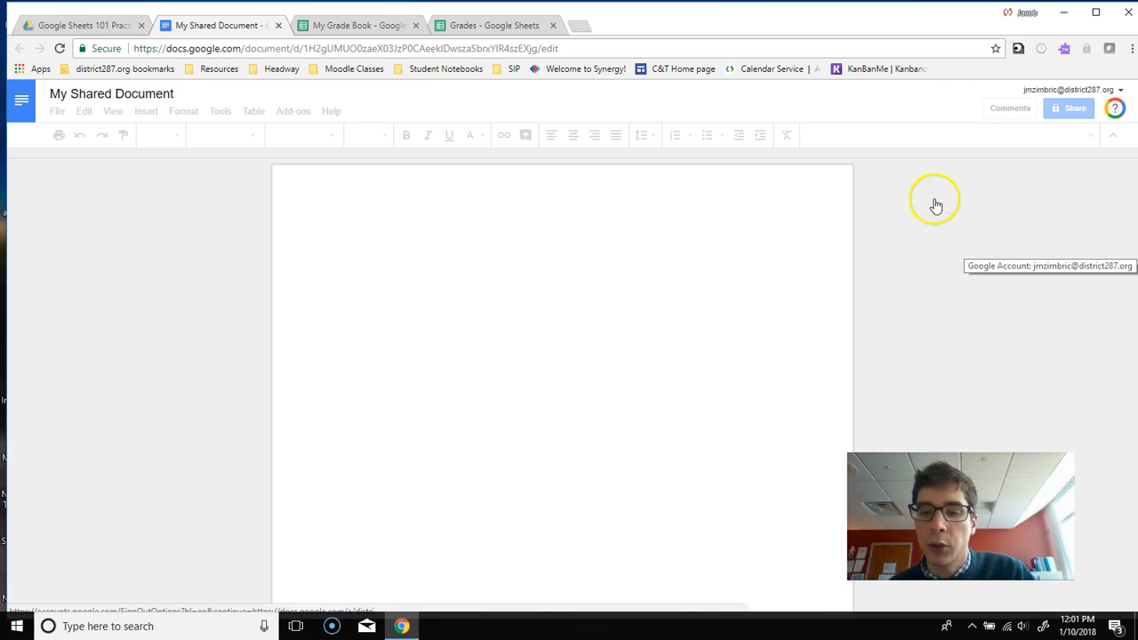
pyautogui.click(1067, 112)
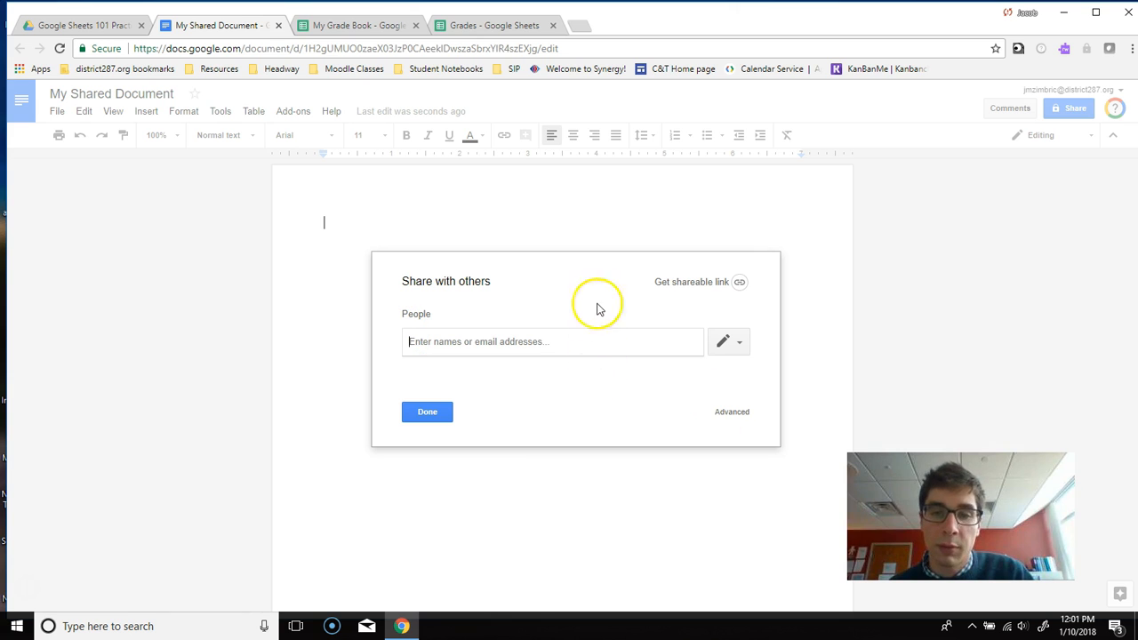
pyautogui.click(727, 415)
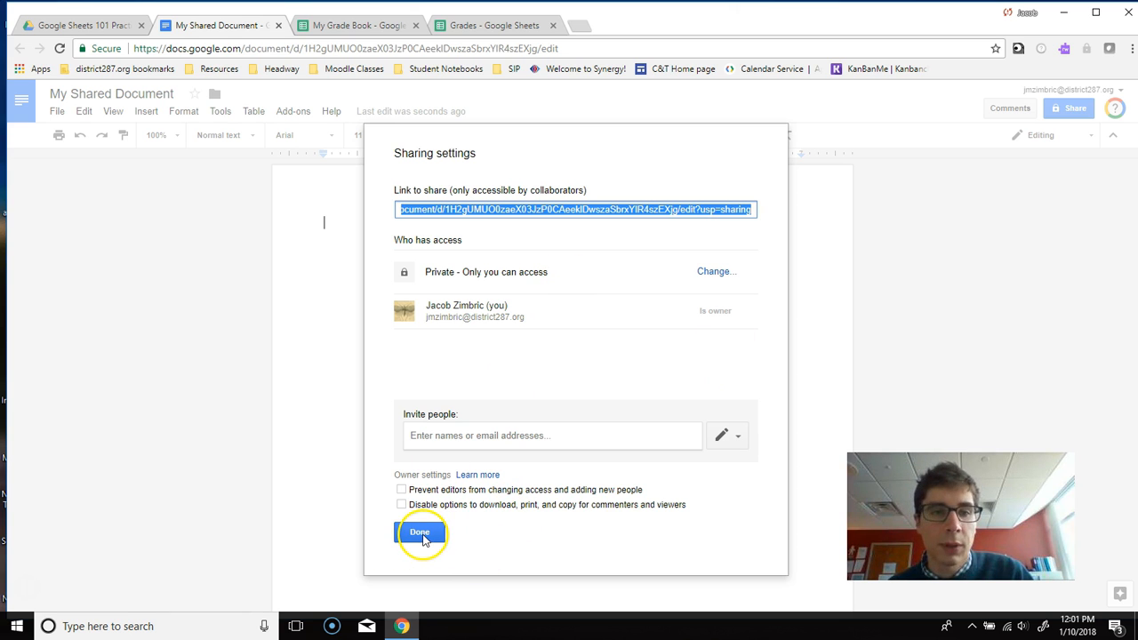
pyautogui.click(421, 533)
# Step: Back in the Drive folder, move My Shared Document into My Shared Folder and accept sharing it with the folder's members
pyautogui.click(84, 25)
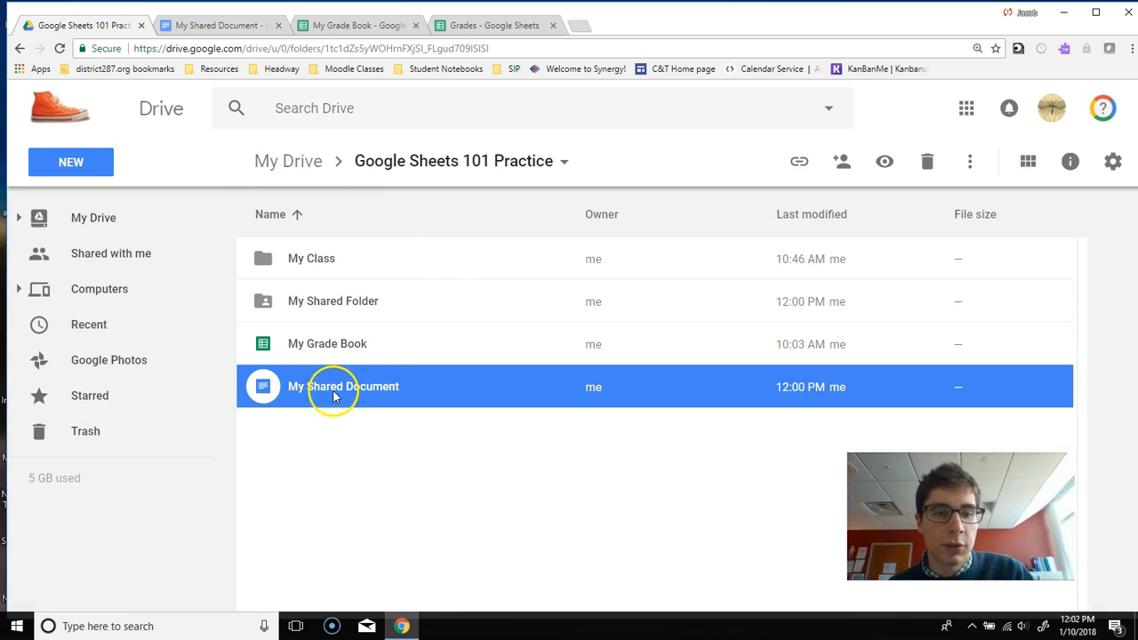
pyautogui.moveTo(261, 386); pyautogui.dragTo(318, 307)
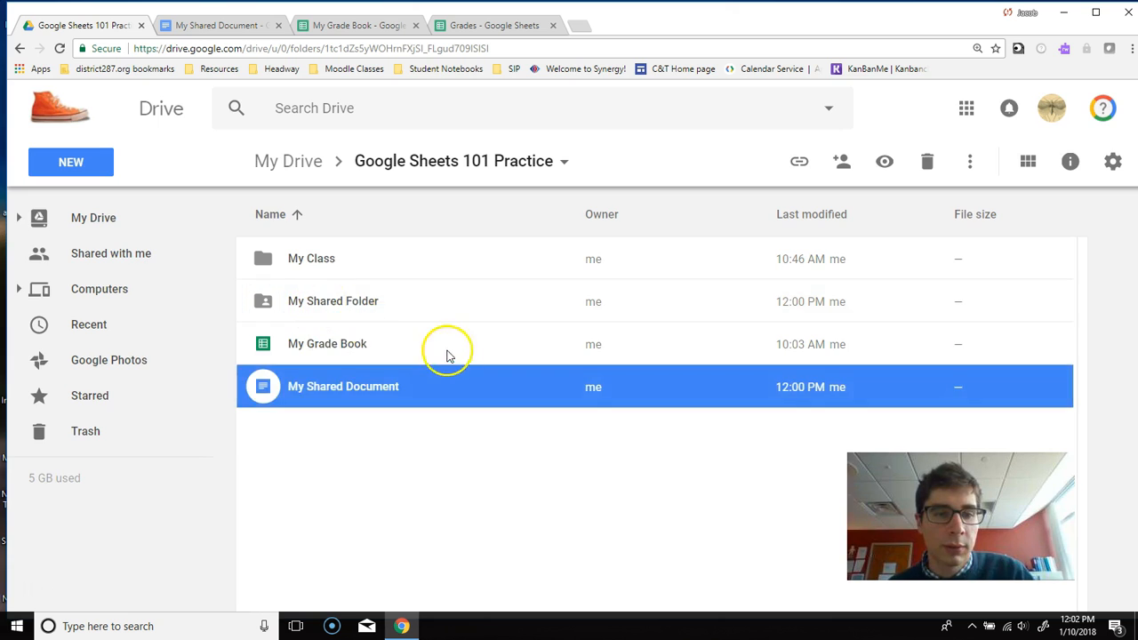
pyautogui.click(788, 402)
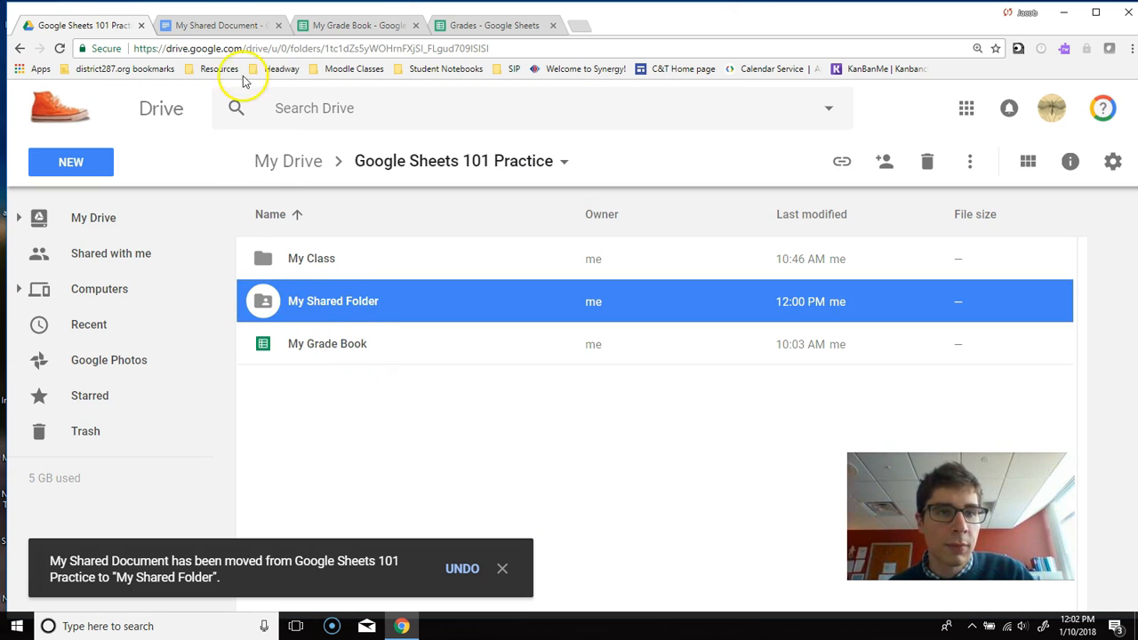
# Step: Check the moved document's advanced sharing settings for people with access, and return to the Drive folder
pyautogui.click(254, 25)
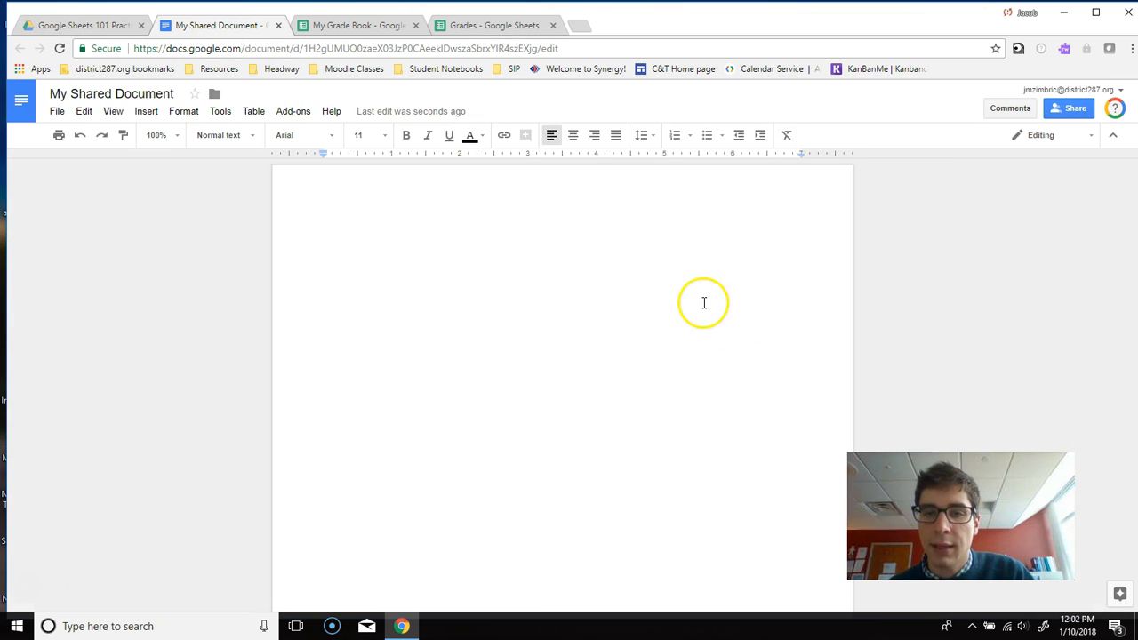
pyautogui.click(1070, 111)
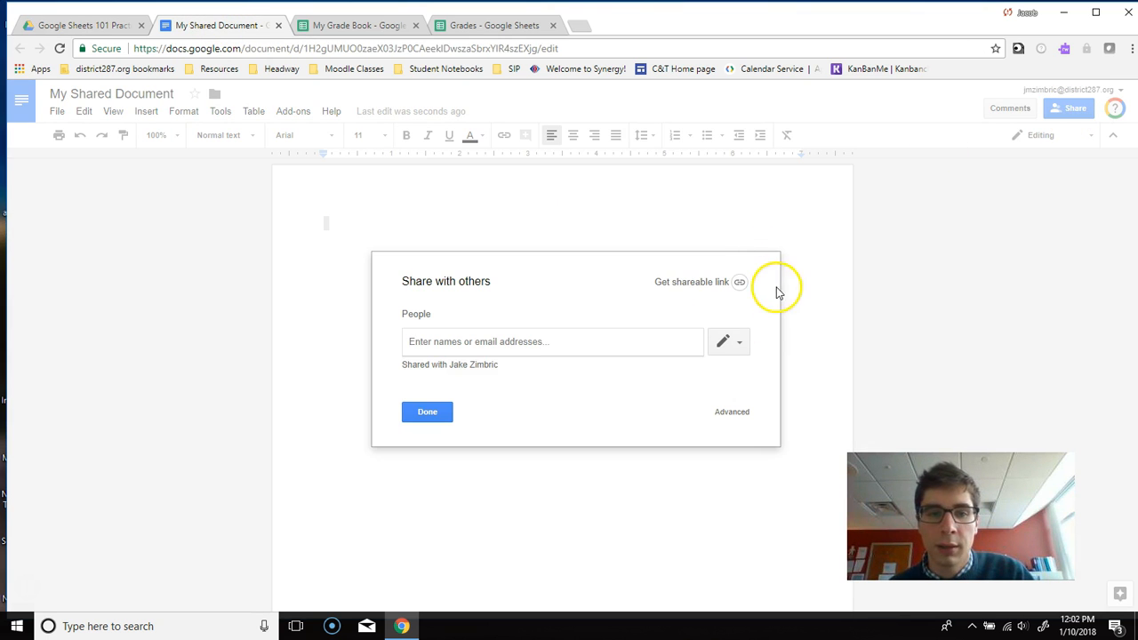
pyautogui.moveTo(450, 365); pyautogui.dragTo(525, 373)
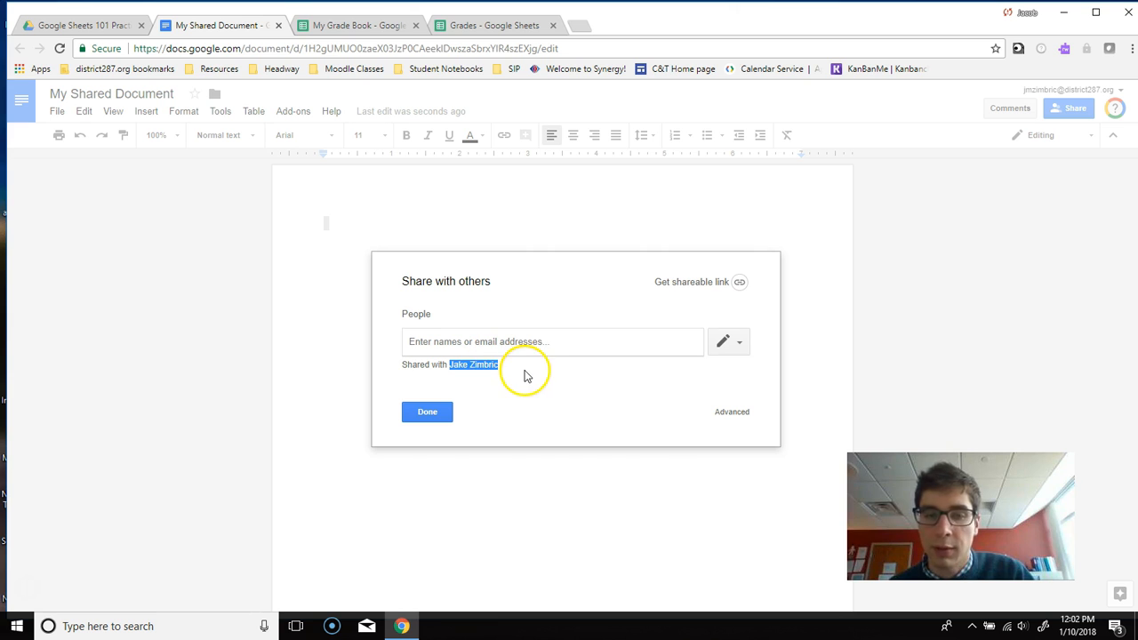
pyautogui.click(738, 413)
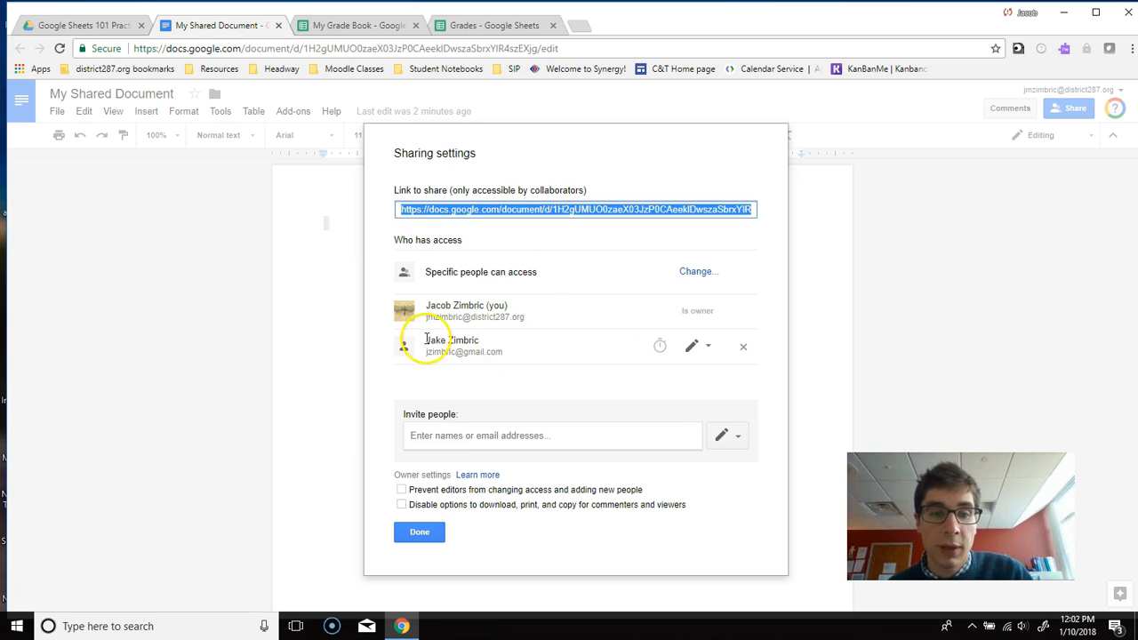
pyautogui.click(420, 534)
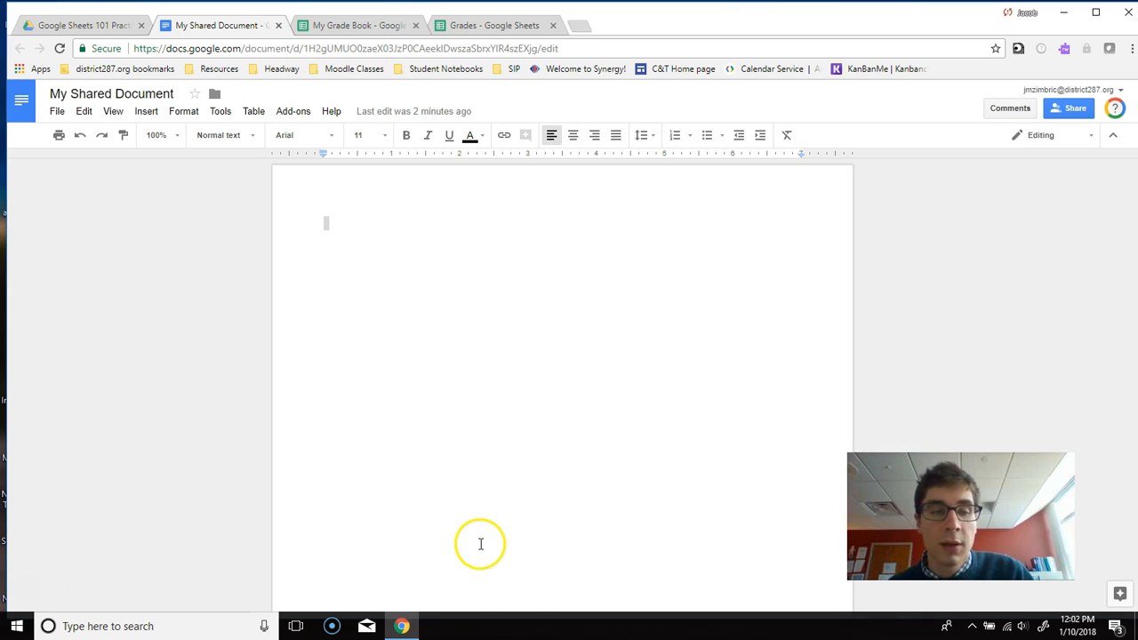
pyautogui.click(98, 25)
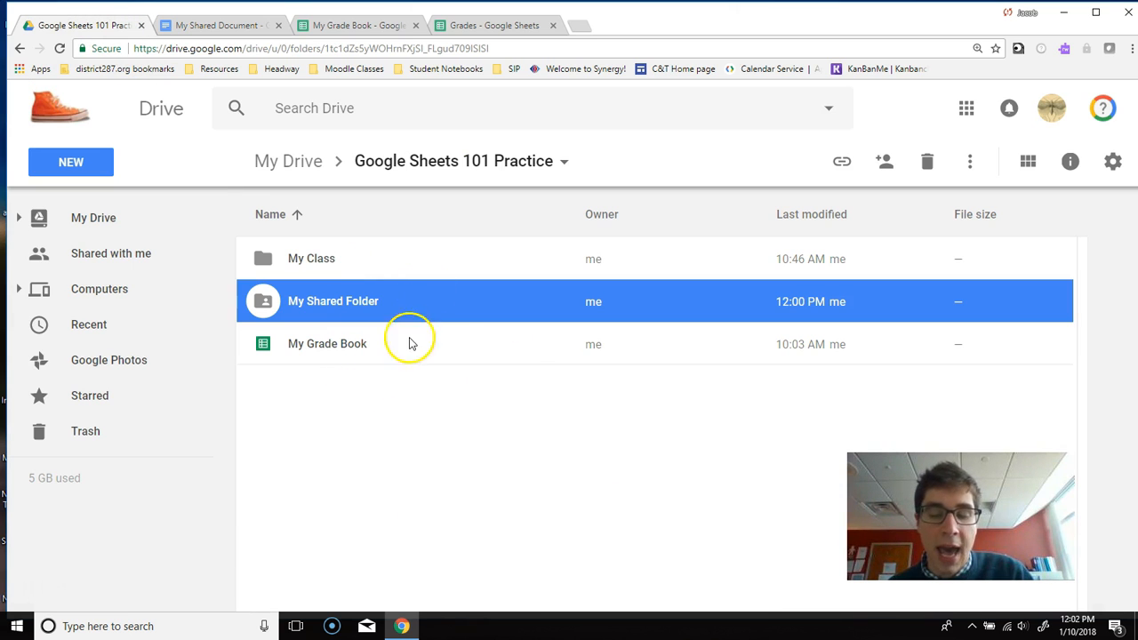